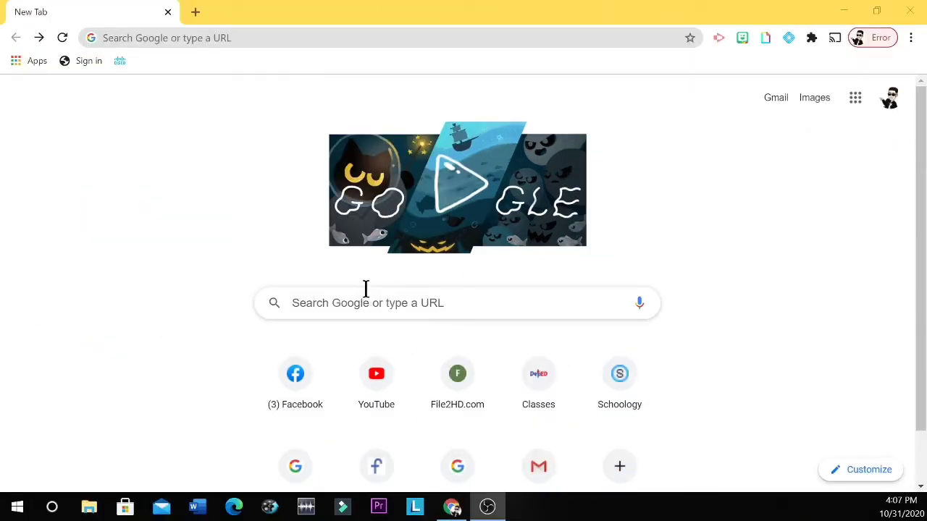
Search the web for 'google meet attendance'.
left_click(372, 301)
type("googl")
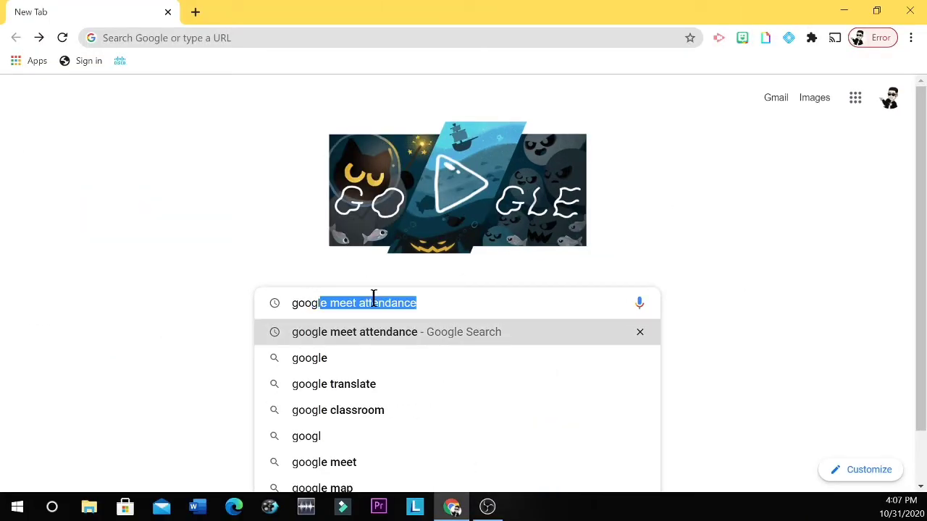
key("Right")
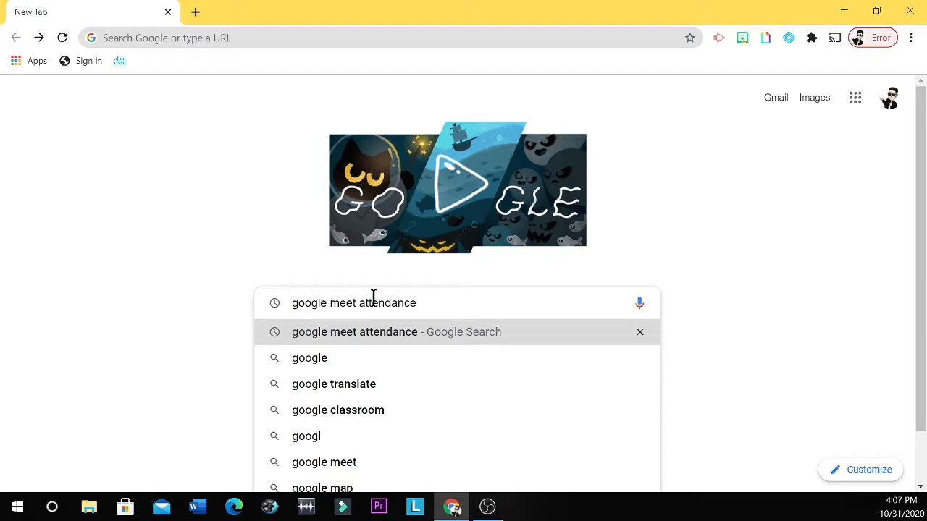
key("Return")
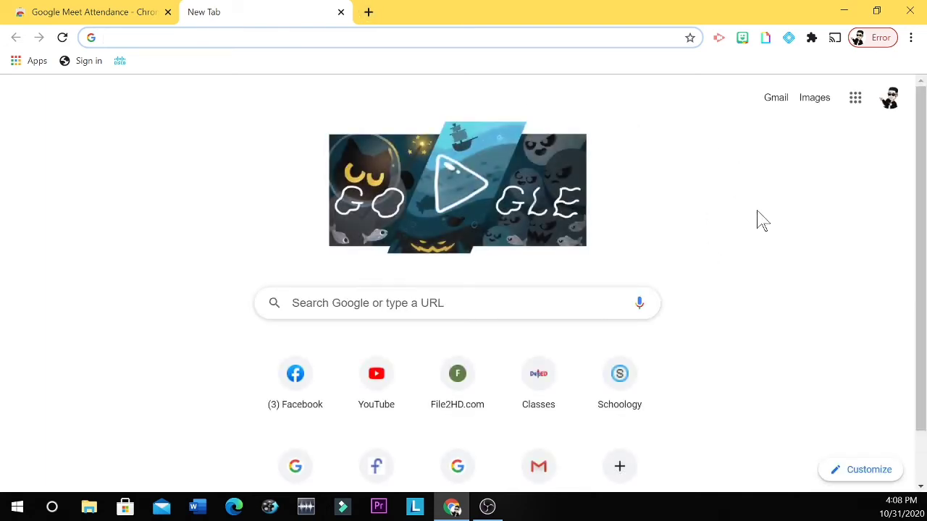
Start an instant Google Meet meeting from Google apps and move the attendance panel right.
left_click(856, 103)
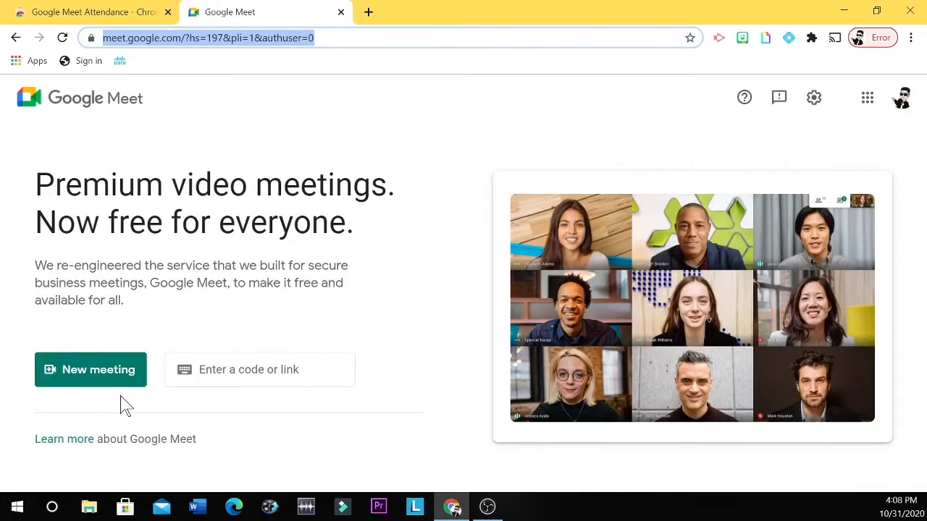
left_click(114, 385)
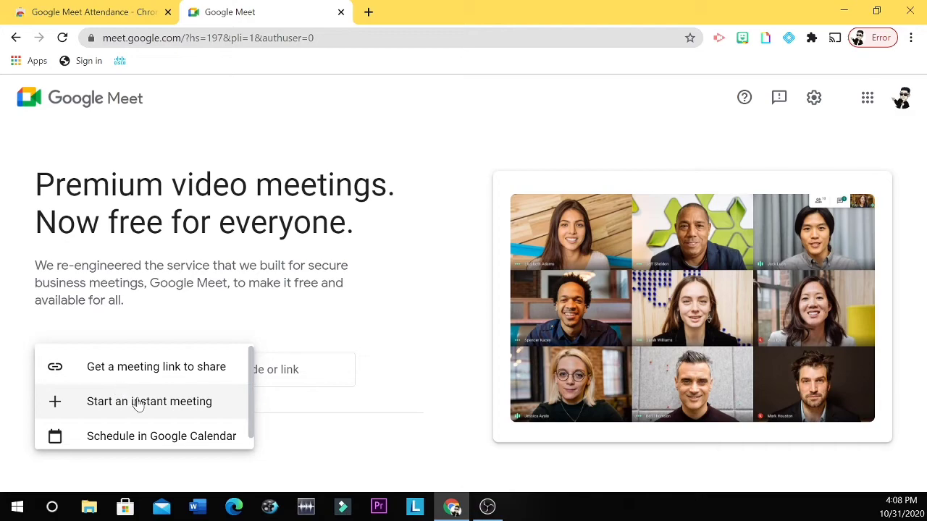
left_click(137, 398)
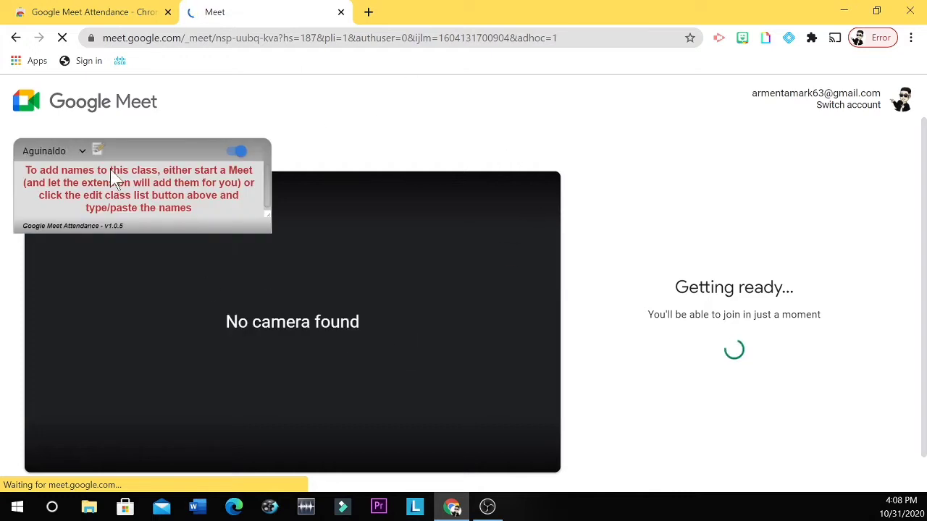
mouse_move(145, 147)
left_mouse_down()
mouse_move(257, 138)
mouse_move(236, 133)
left_mouse_up()
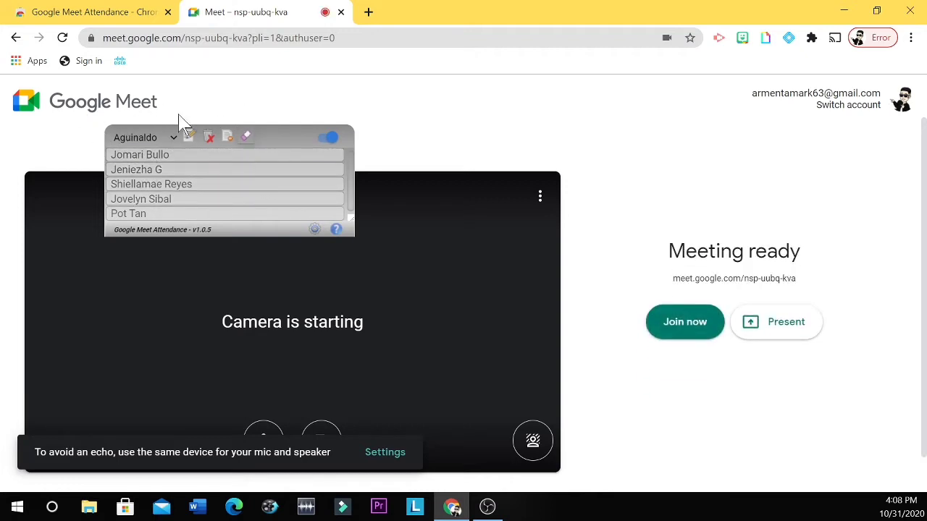
Join the meeting, dismiss the invite and extension help dialogs, and toggle the camera.
left_click(684, 324)
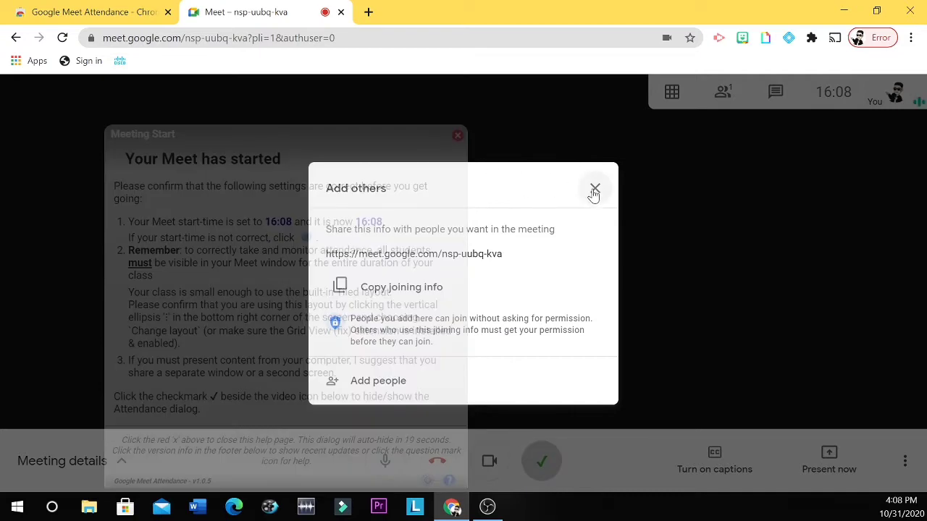
left_click(594, 188)
left_click(458, 136)
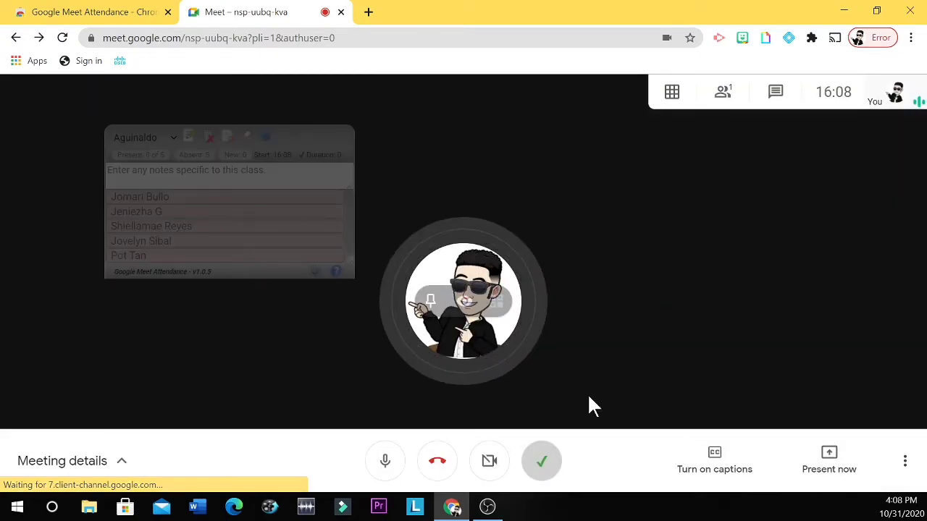
key("ctrl+e")
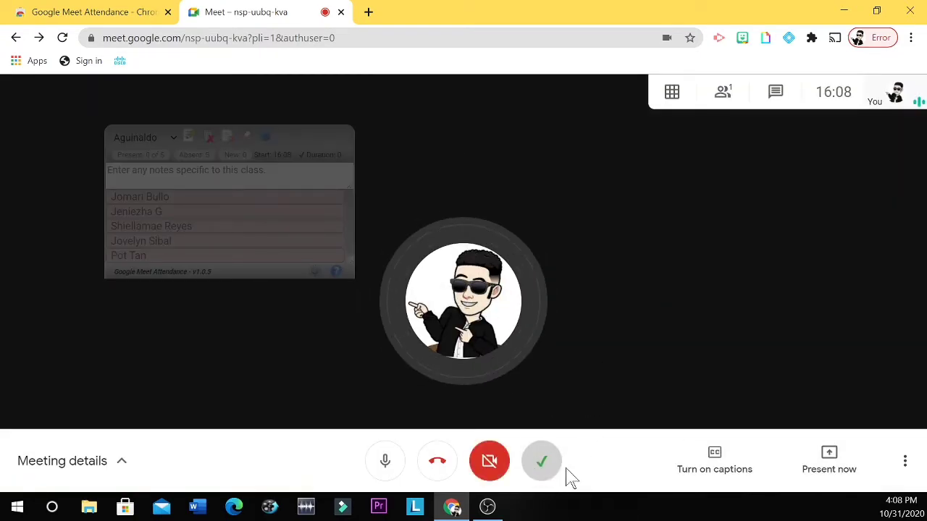
key("ctrl+e")
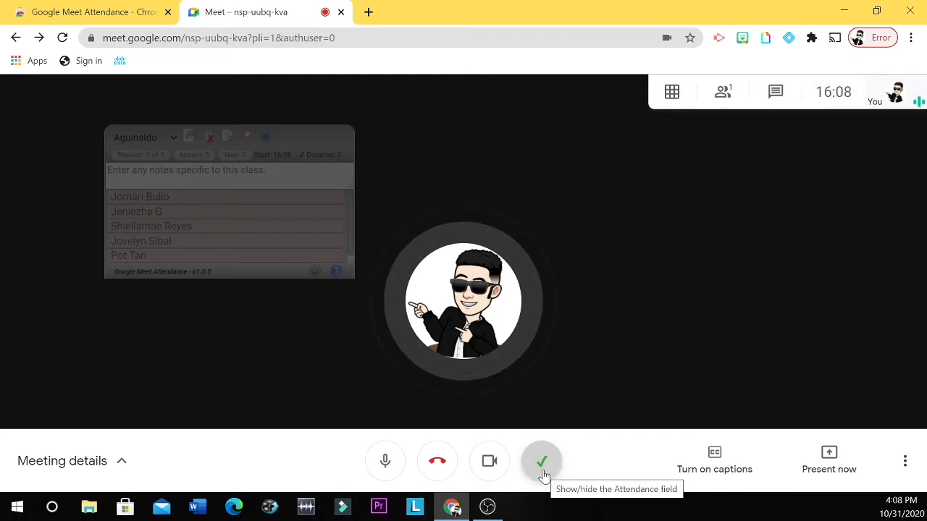
key("ctrl+e")
key("ctrl+e")
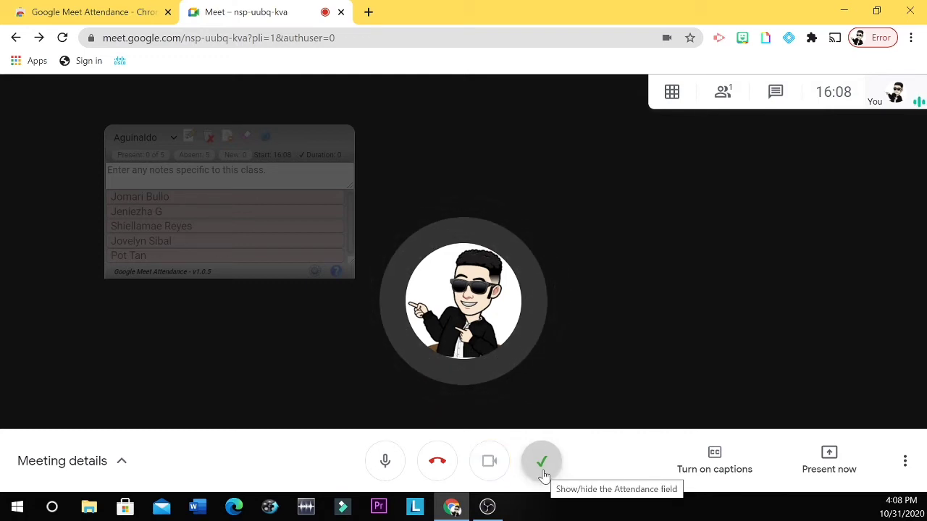
key("ctrl+e")
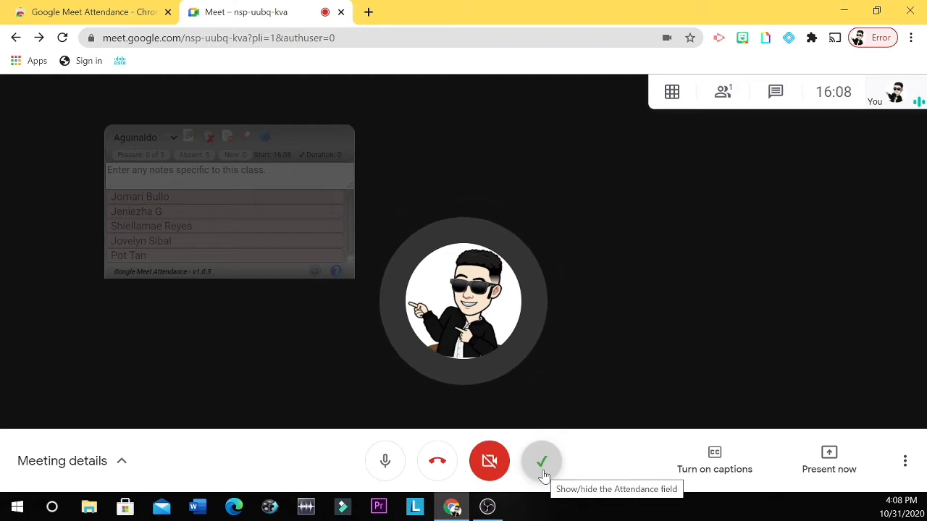
Hide and re-show the attendance panel, showing 0 of 5 present, while toggling the camera.
key("ctrl+e")
left_click(544, 475)
key("ctrl+e")
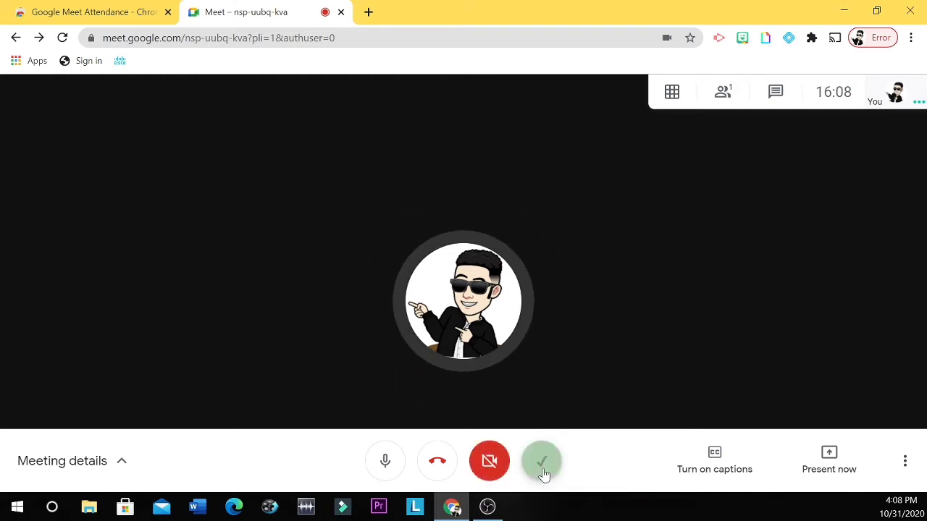
key("ctrl+e")
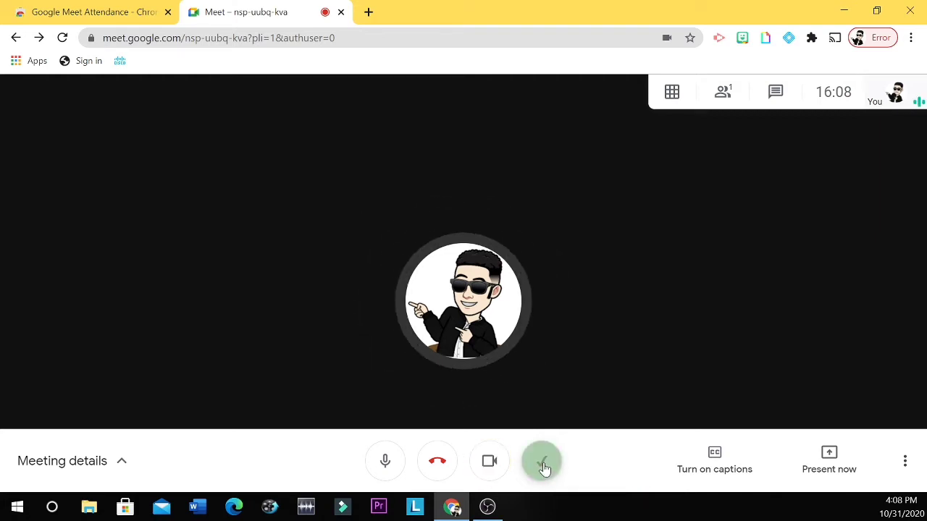
key("ctrl+e")
left_click(545, 468)
key("ctrl+e")
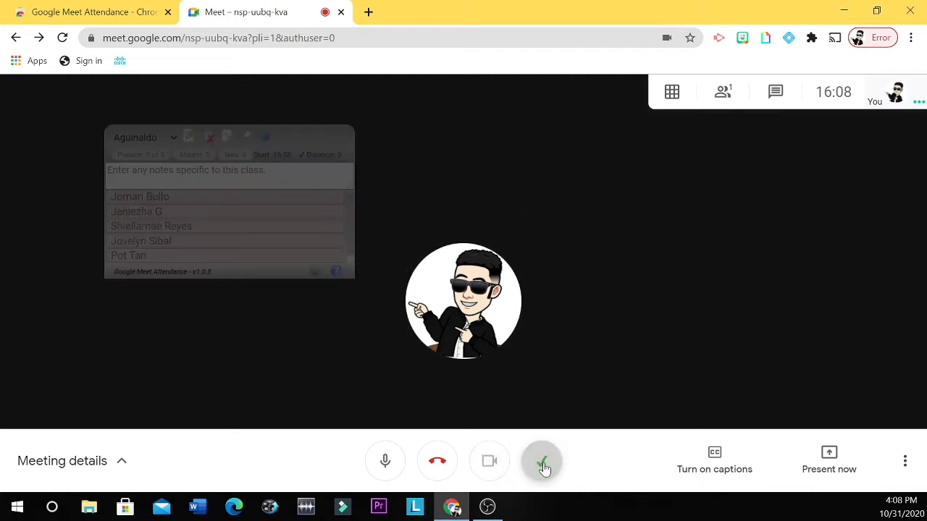
key("ctrl+e")
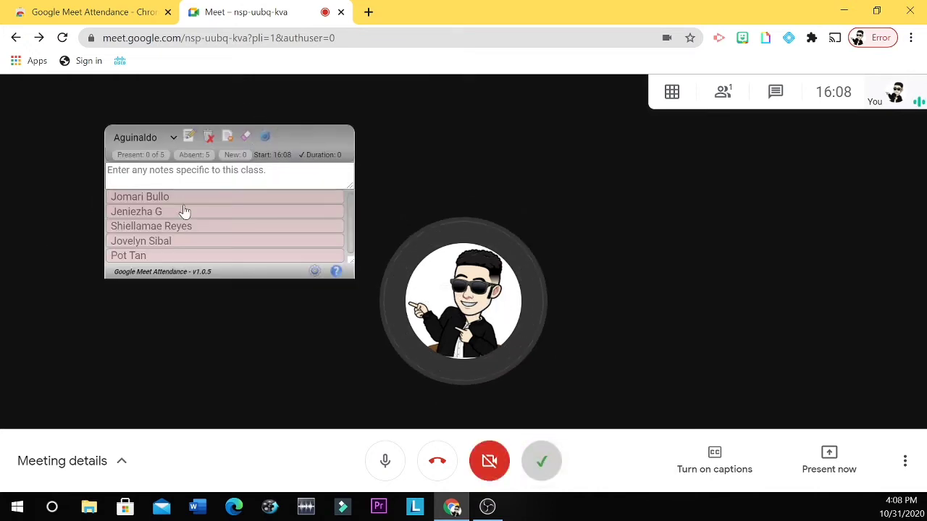
key("ctrl+e")
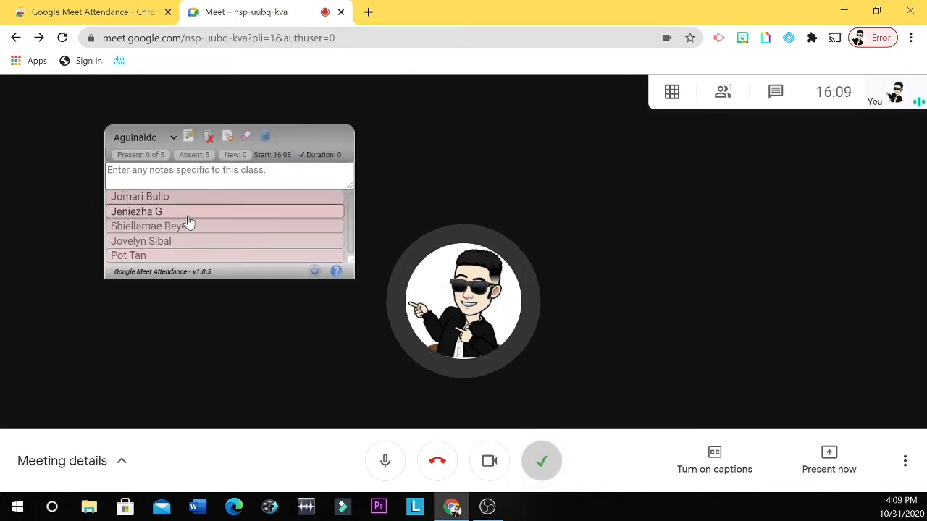
key("ctrl+e")
key("ctrl+e")
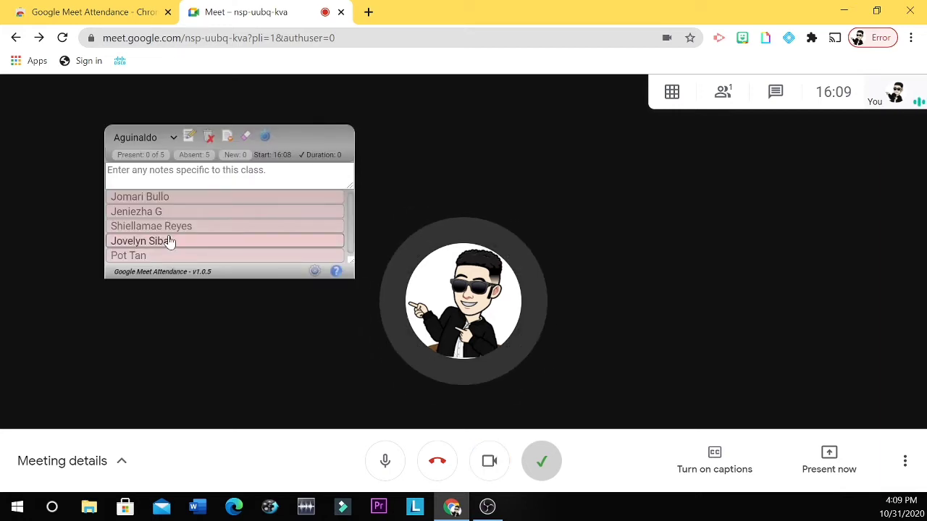
key("ctrl+e")
key("ctrl+e")
Add a new attendance class named 'Apple'.
left_click(173, 138)
key("ctrl+e")
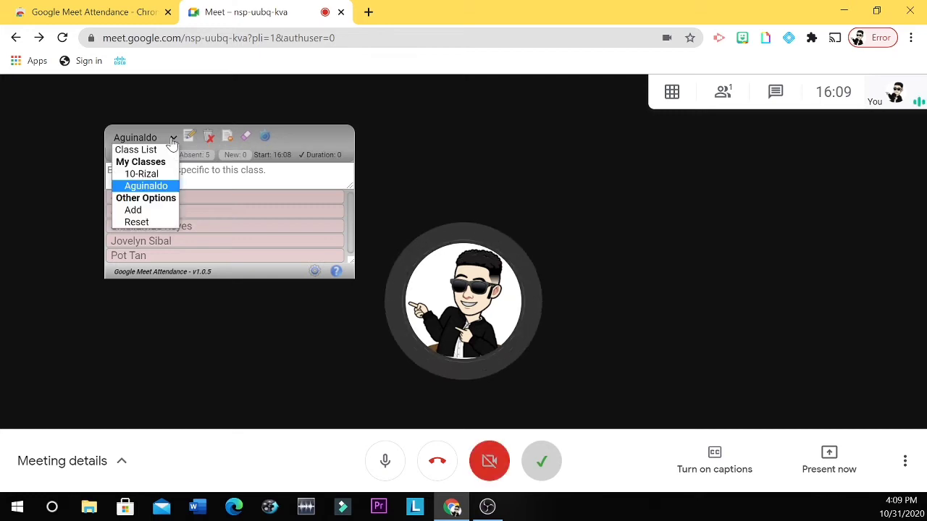
left_click(143, 214)
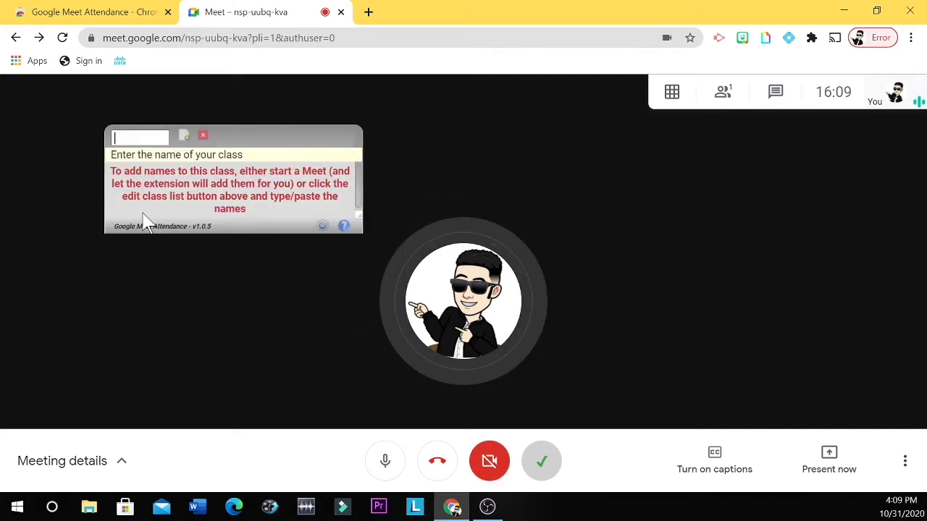
type("Apple")
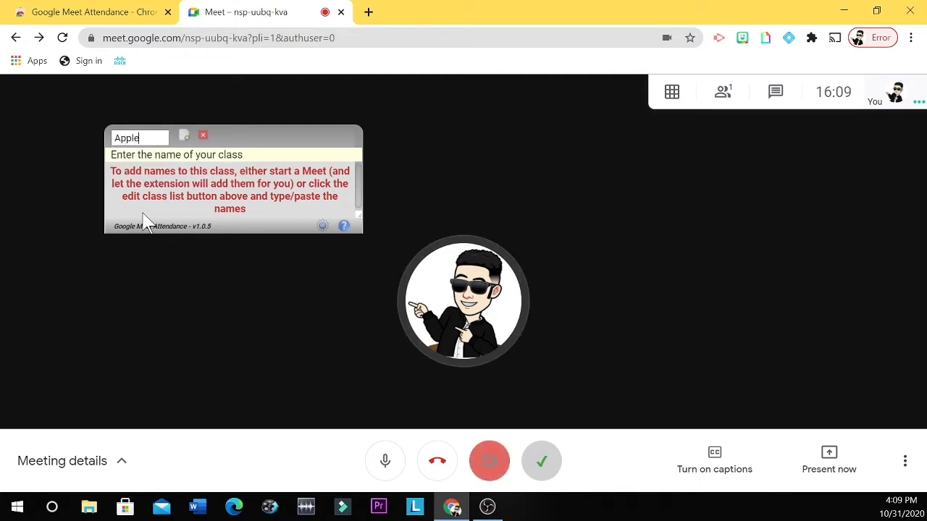
left_click(185, 138)
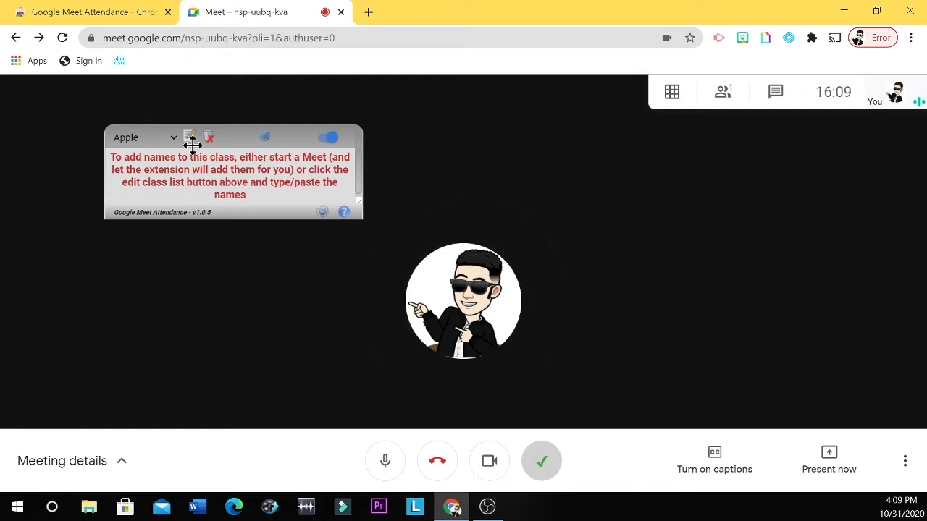
Toggle the camera several times, leaving it off.
key("ctrl+e")
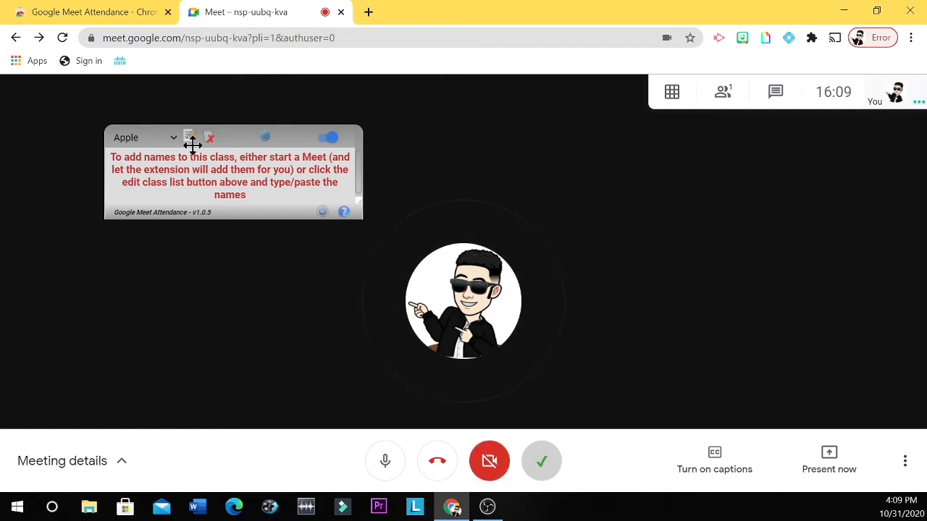
key("ctrl+e")
key("ctrl+e")
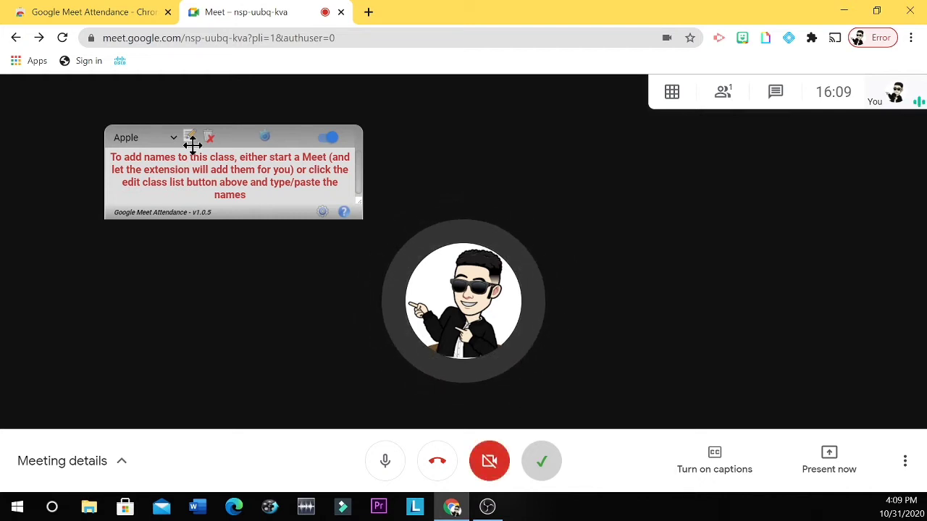
key("ctrl+e")
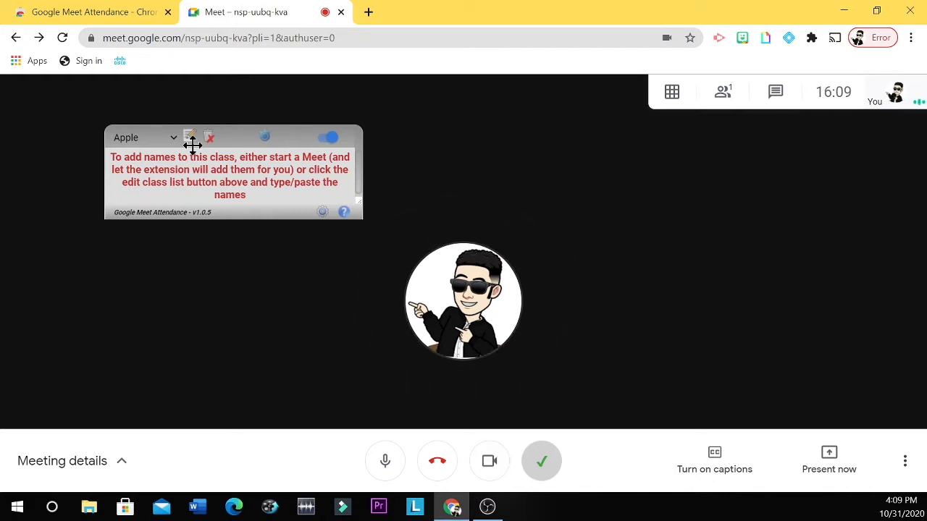
key("ctrl+e")
key("ctrl+e")
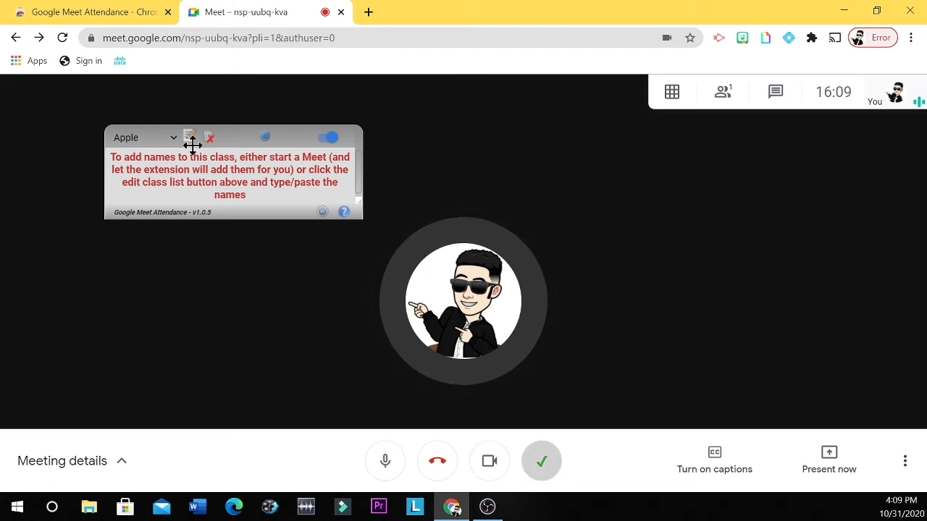
key("ctrl+e")
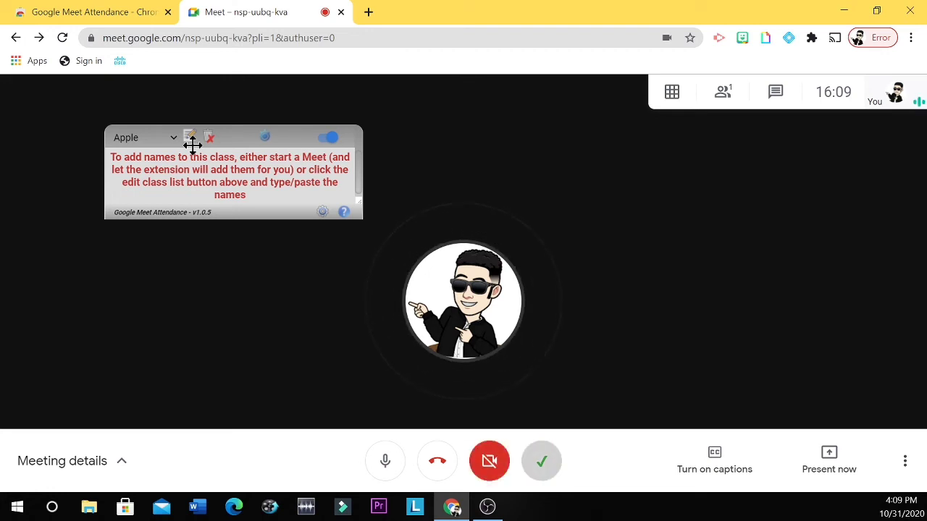
key("ctrl+e")
key("ctrl+e")
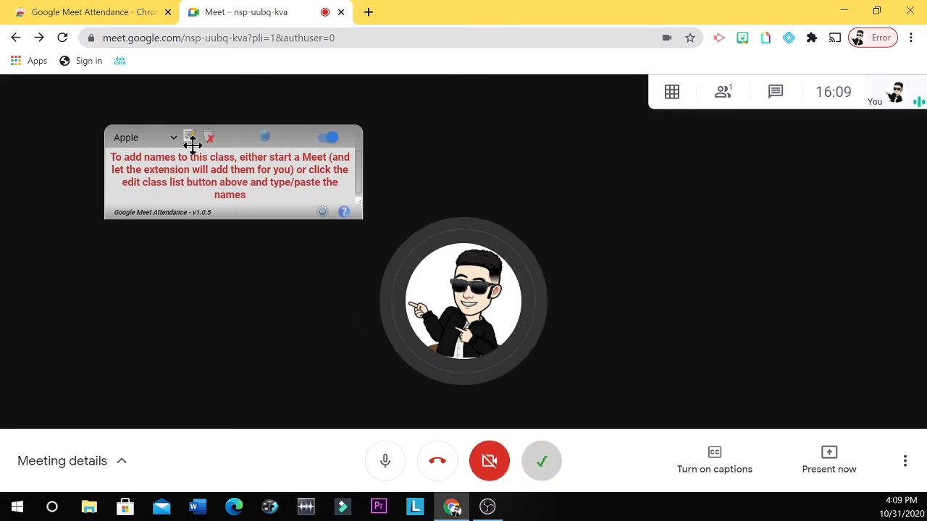
key("ctrl+e")
key("ctrl+e")
key("ctrl+e")
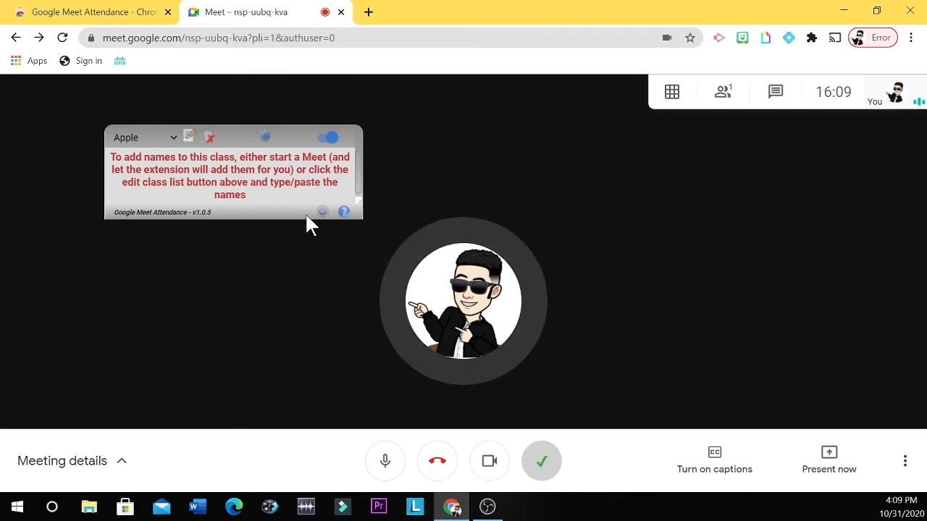
Open the attendance extension's settings, close them, and reopen them.
left_click(322, 213)
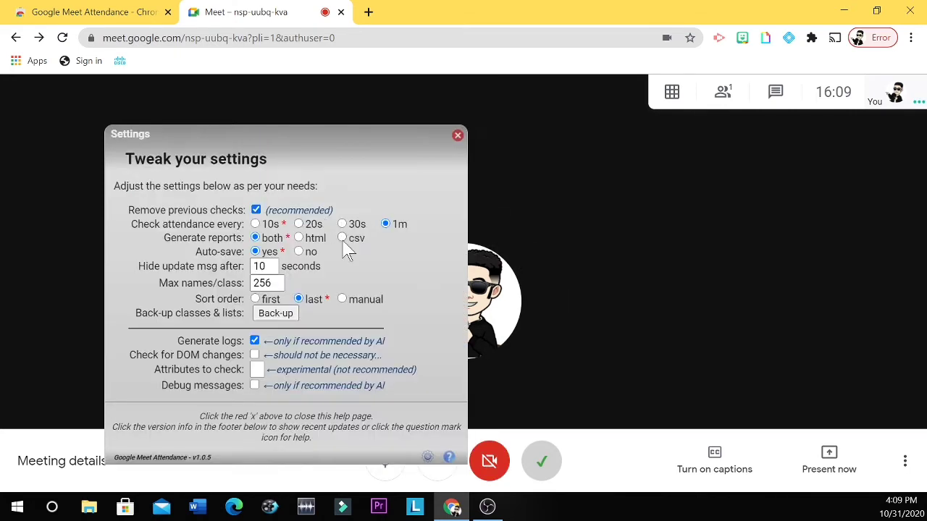
key("ctrl+e")
left_click(458, 135)
key("ctrl+e")
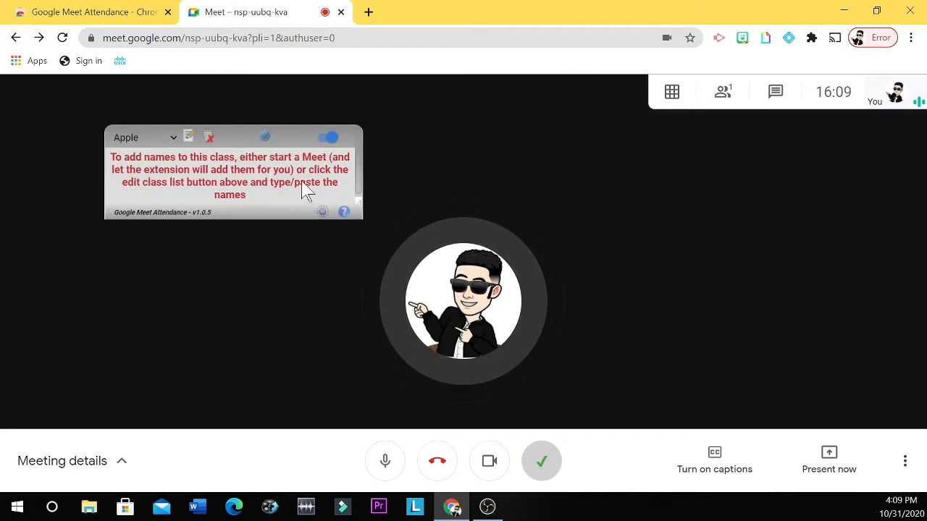
key("ctrl+e")
key("ctrl+e")
left_click(322, 217)
Review the settings (checks every 1m, both report types, auto-save yes) while toggling the camera.
key("ctrl+e")
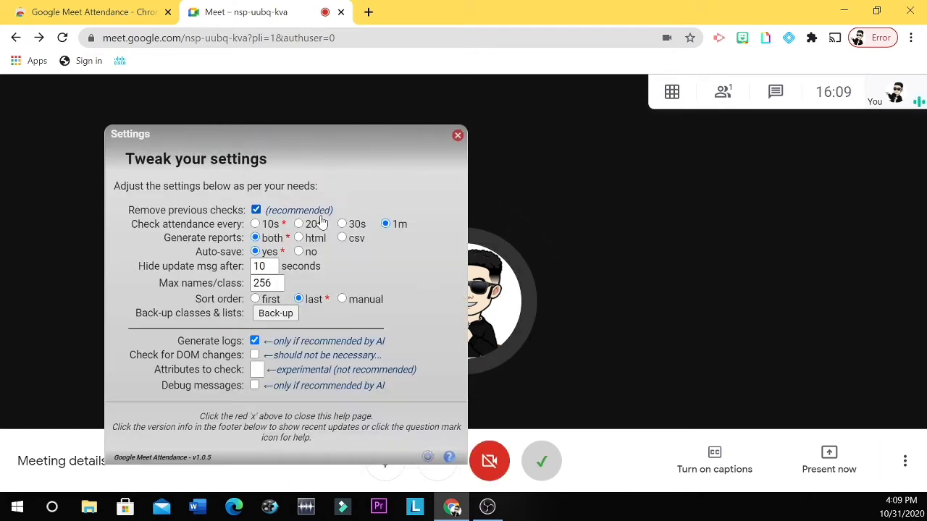
key("ctrl+e")
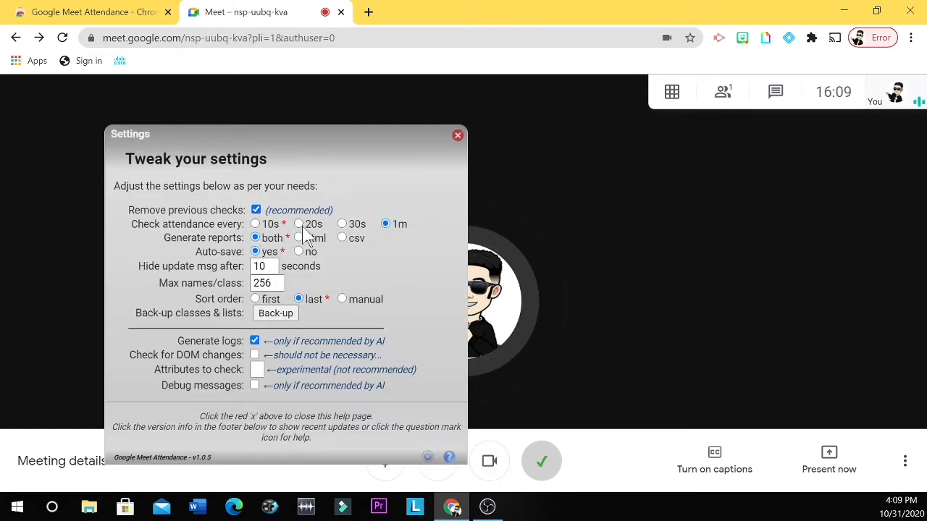
key("ctrl+e")
key("ctrl+e")
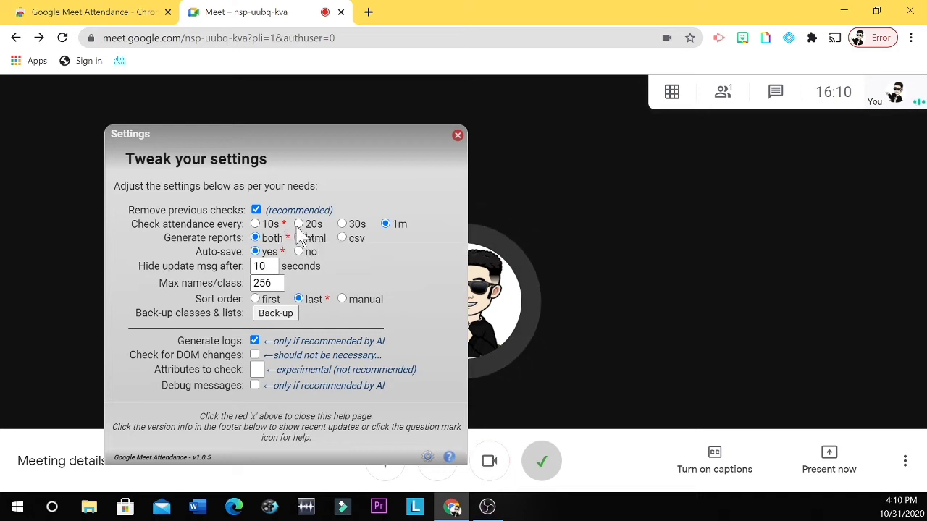
key("ctrl+e")
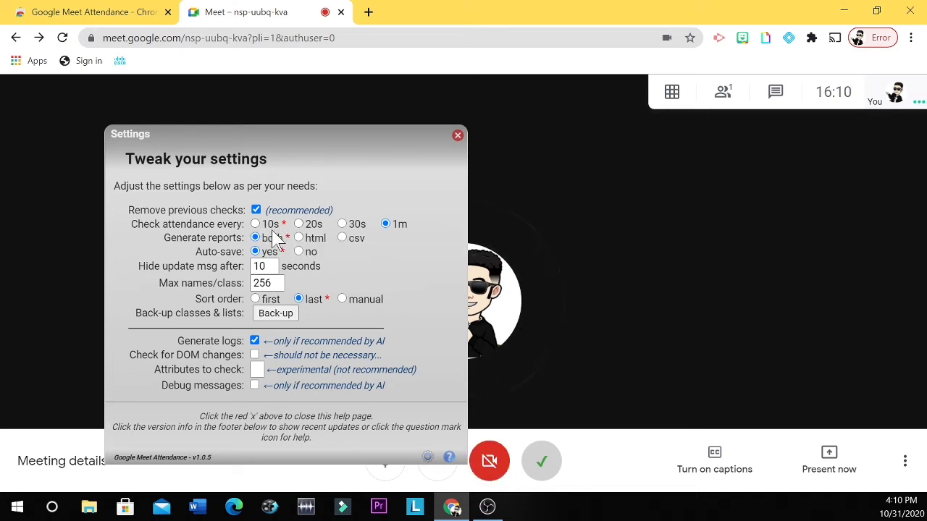
key("ctrl+e")
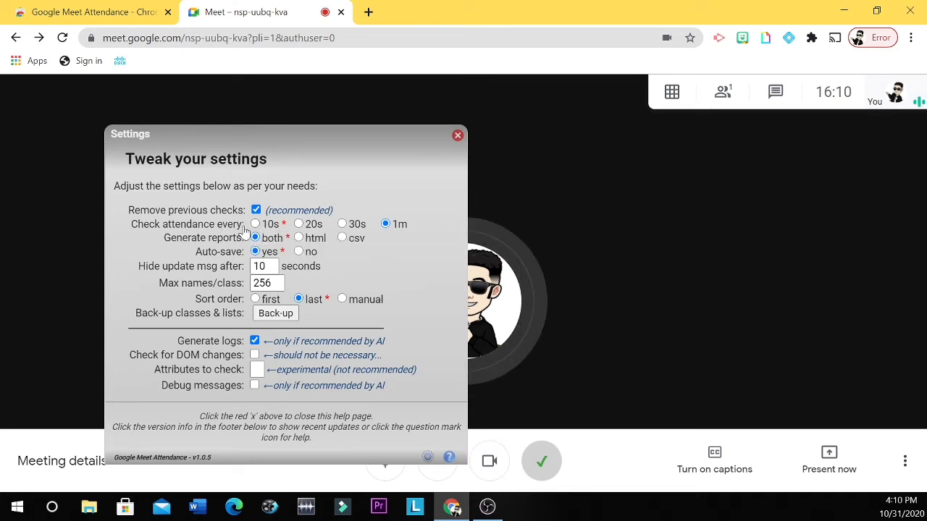
key("ctrl+e")
key("ctrl+e")
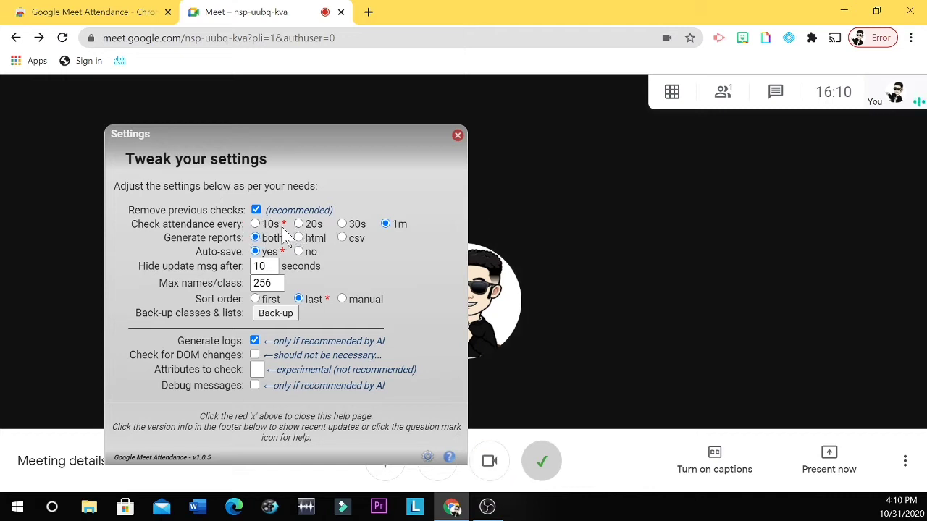
key("ctrl+e")
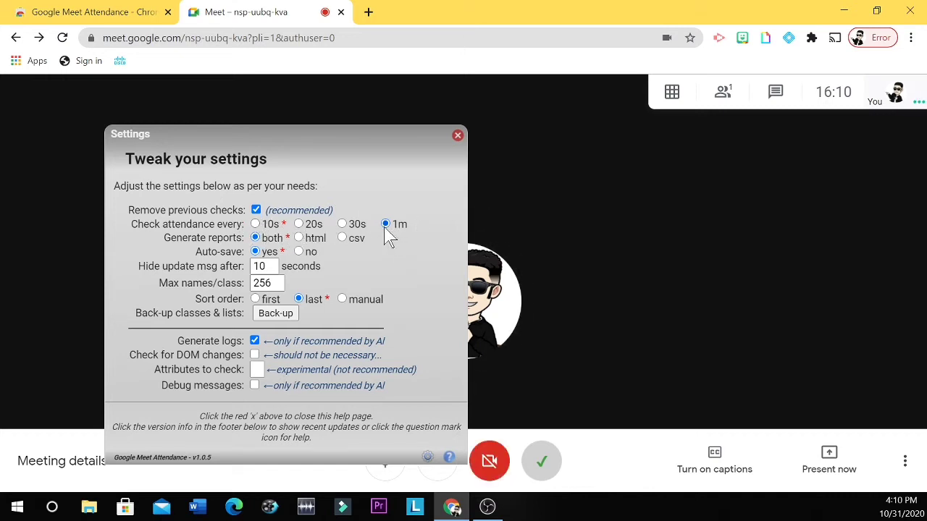
key("ctrl+e")
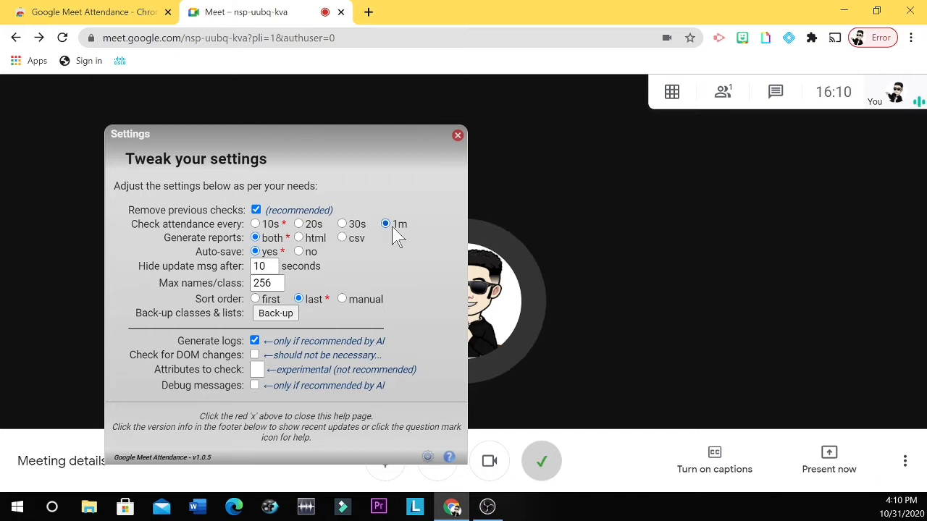
key("ctrl+e")
key("ctrl+e")
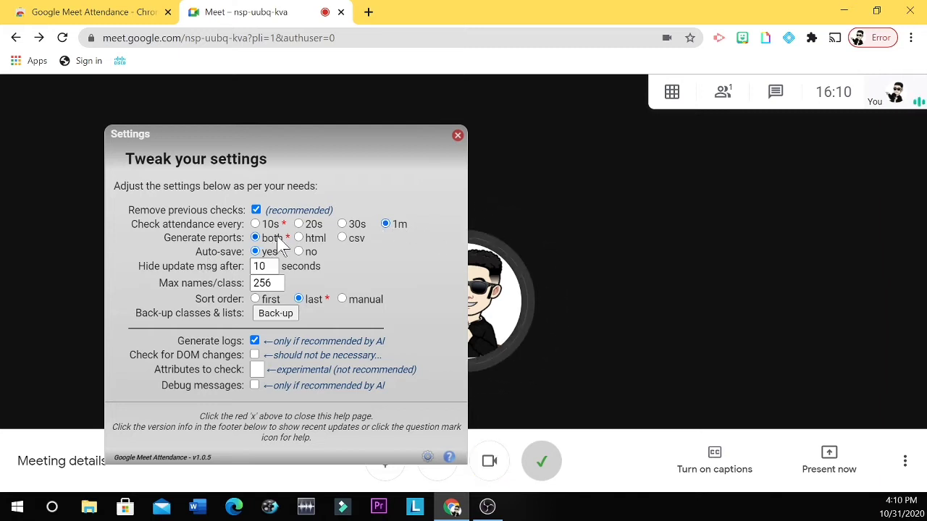
key("ctrl+e")
key("ctrl+e")
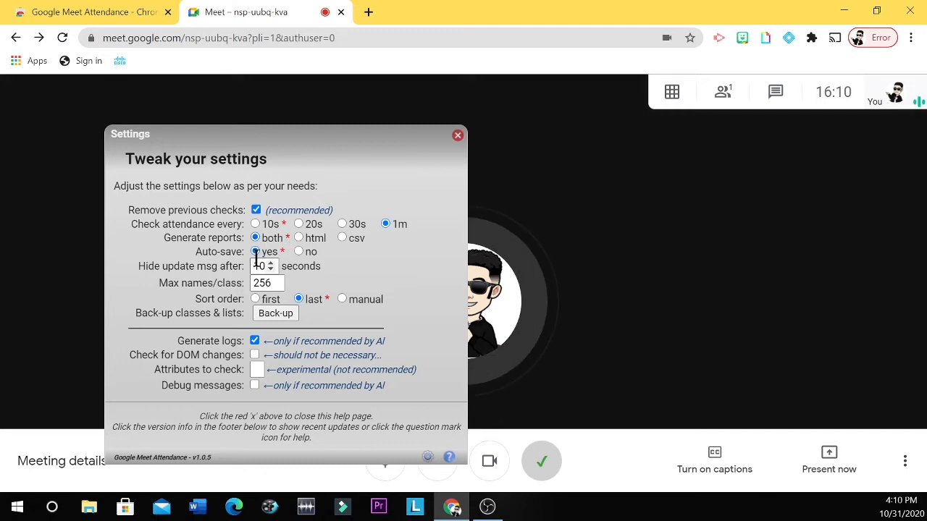
key("ctrl+e")
key("ctrl+e")
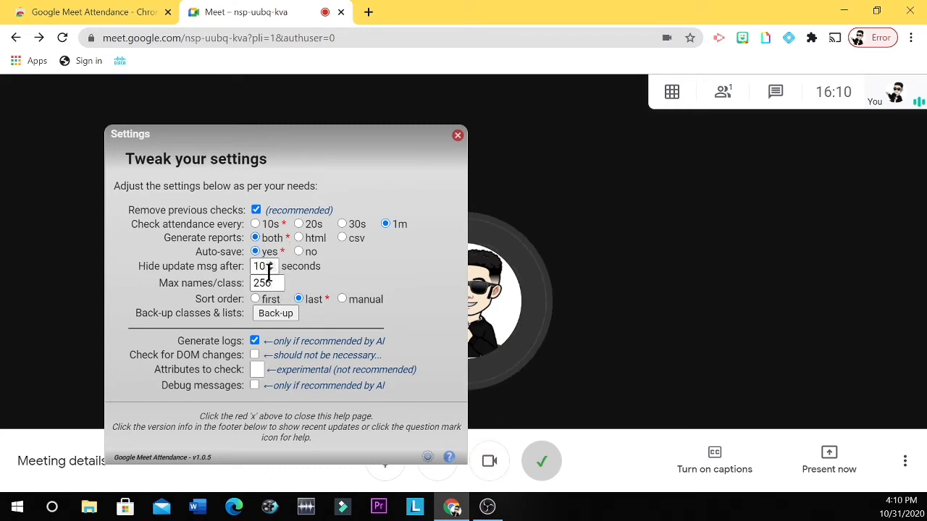
key("ctrl+e")
key("ctrl+e")
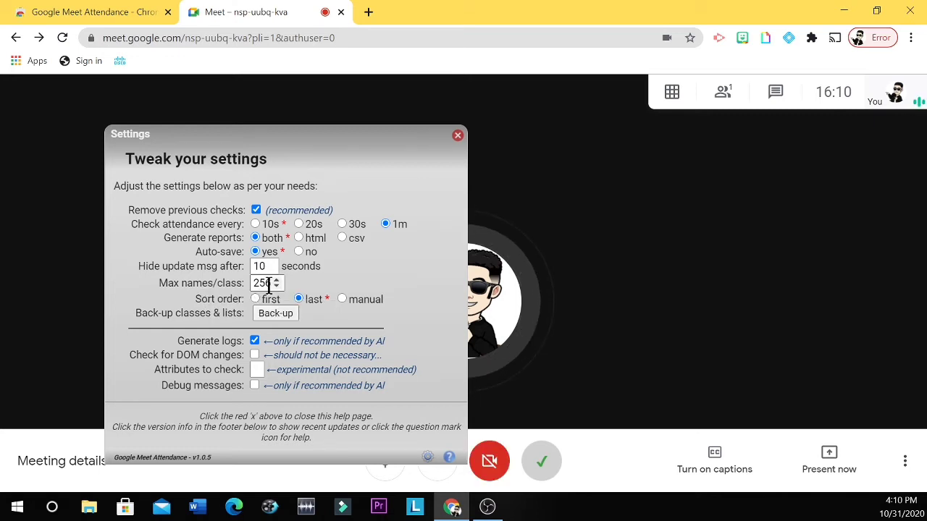
mouse_move(267, 285)
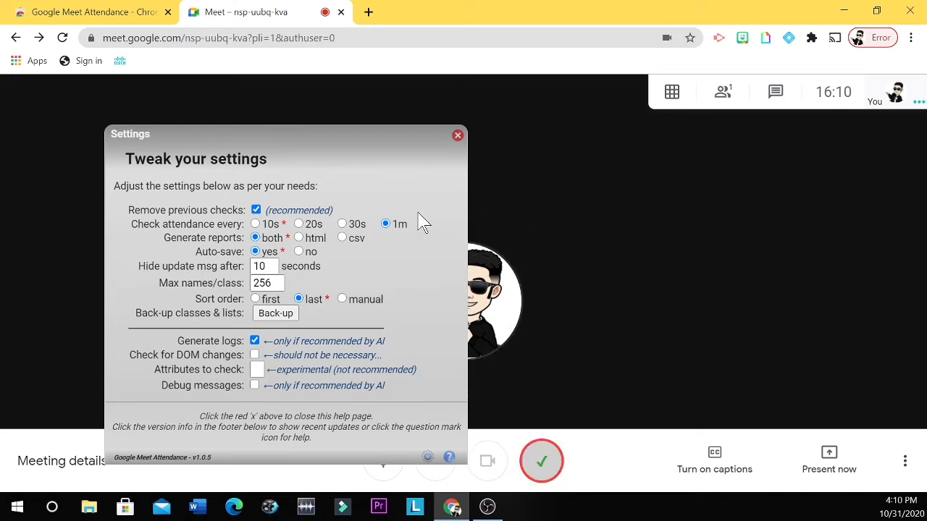
Close the extension settings and admit the four waiting students into the meeting.
left_click(457, 137)
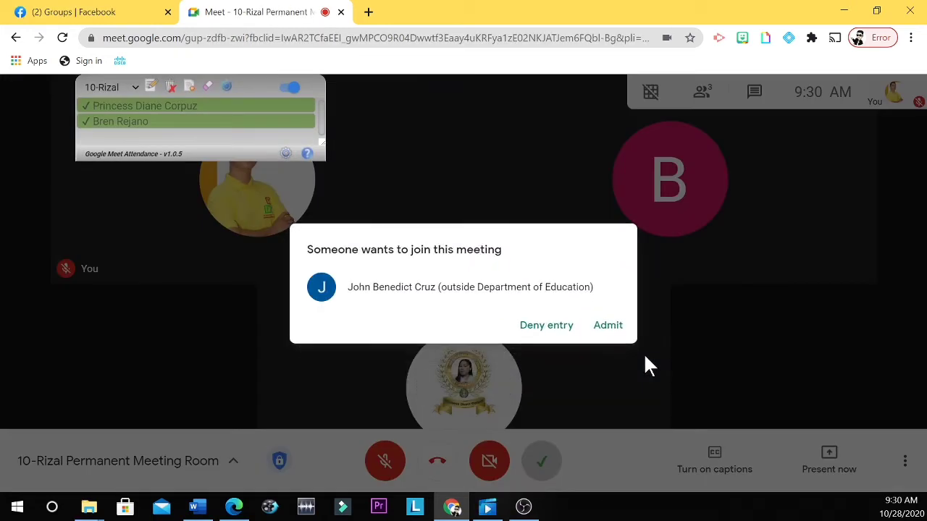
left_click(609, 327)
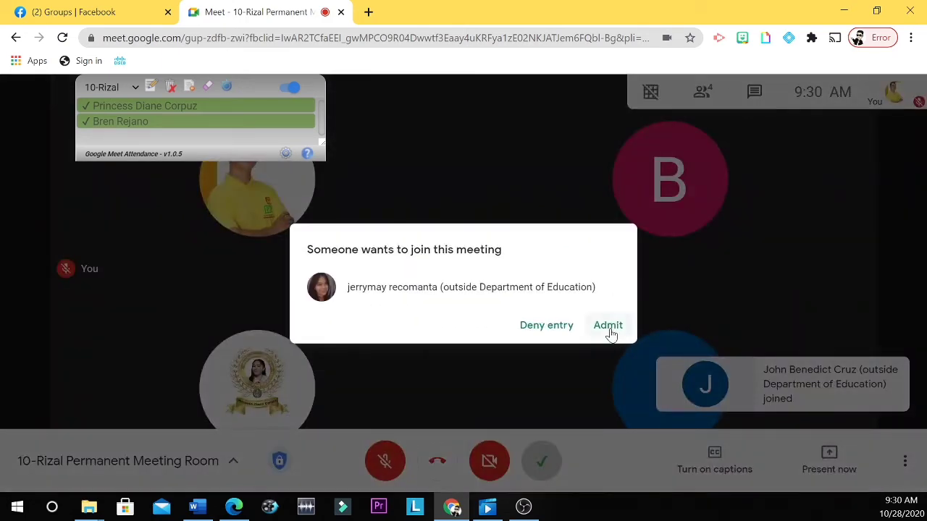
left_click(609, 328)
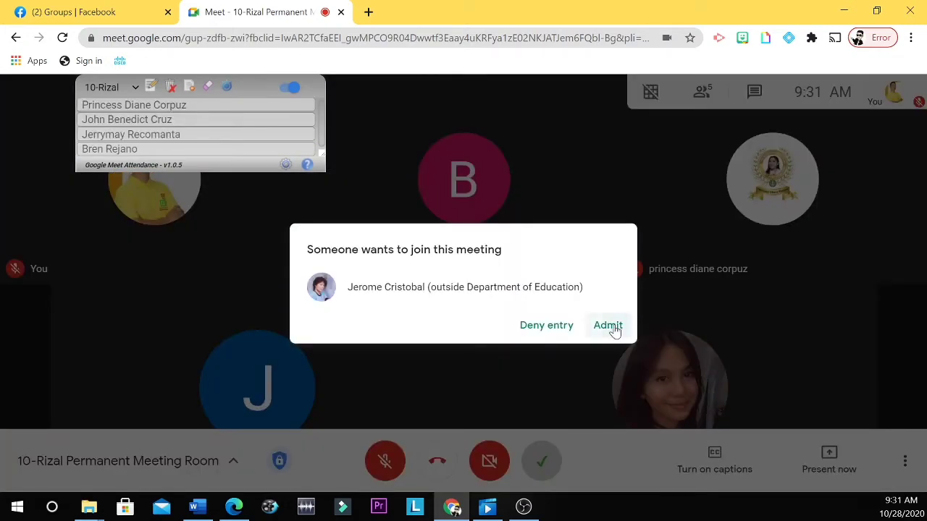
left_click(612, 327)
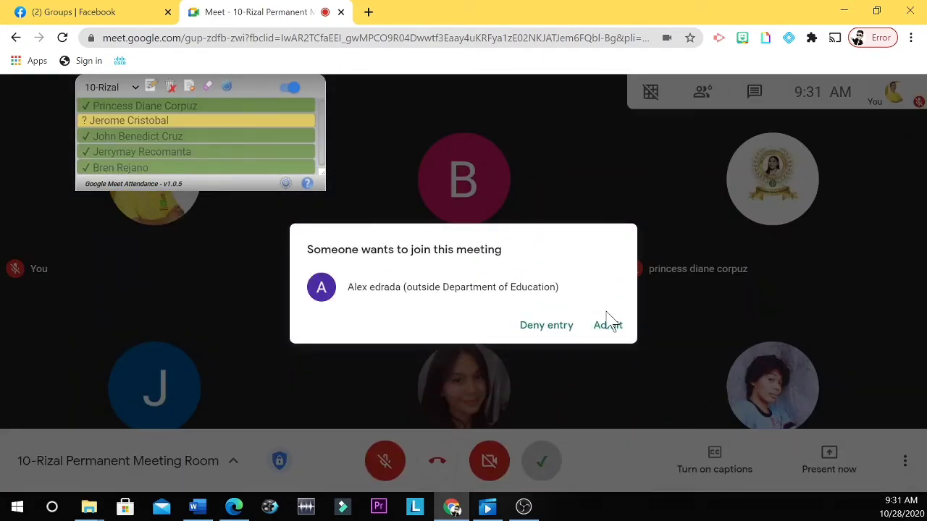
left_click(604, 326)
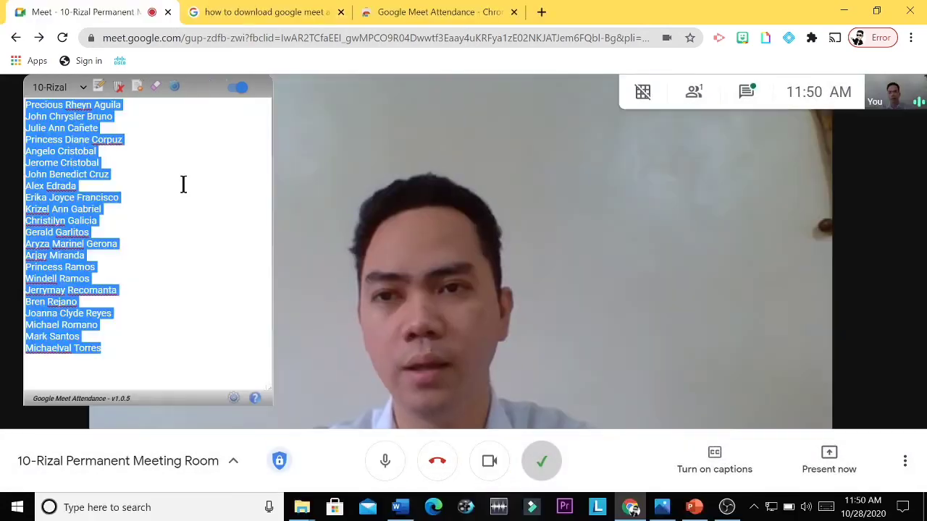
Hide the class list, leave the call, and allow downloading the 10-Rizal HTML and CSV reports.
left_click(183, 184)
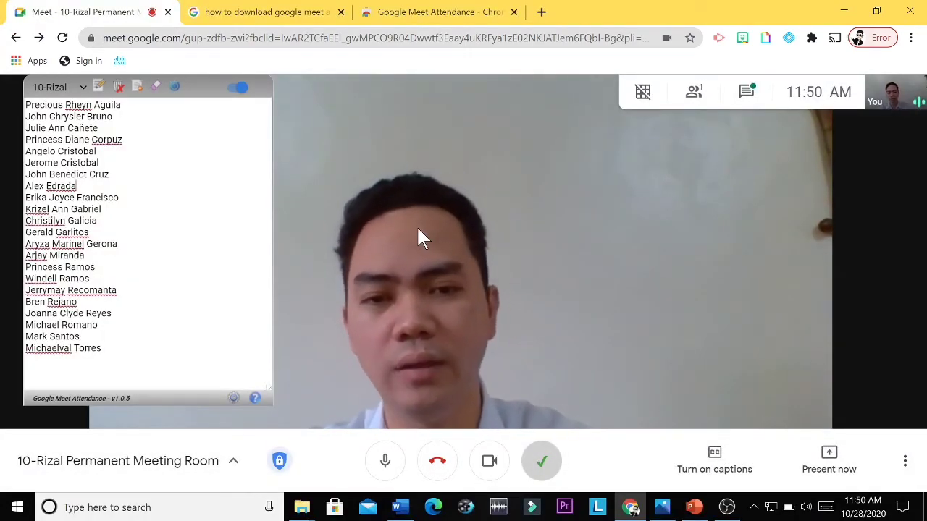
left_click(554, 462)
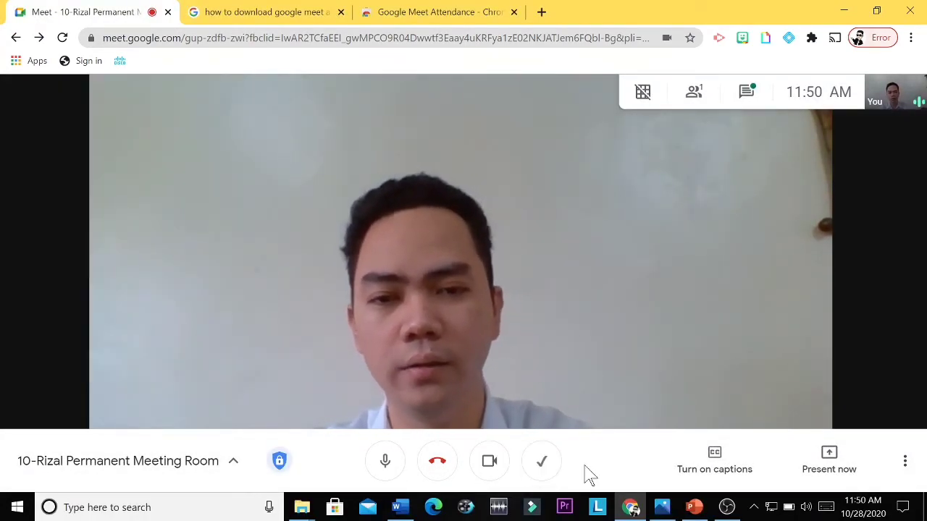
left_click(441, 472)
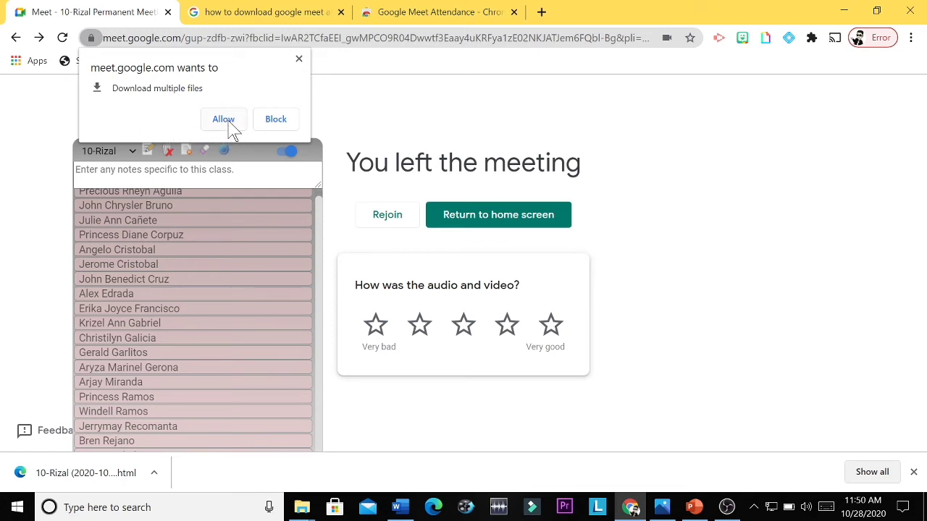
left_click(224, 119)
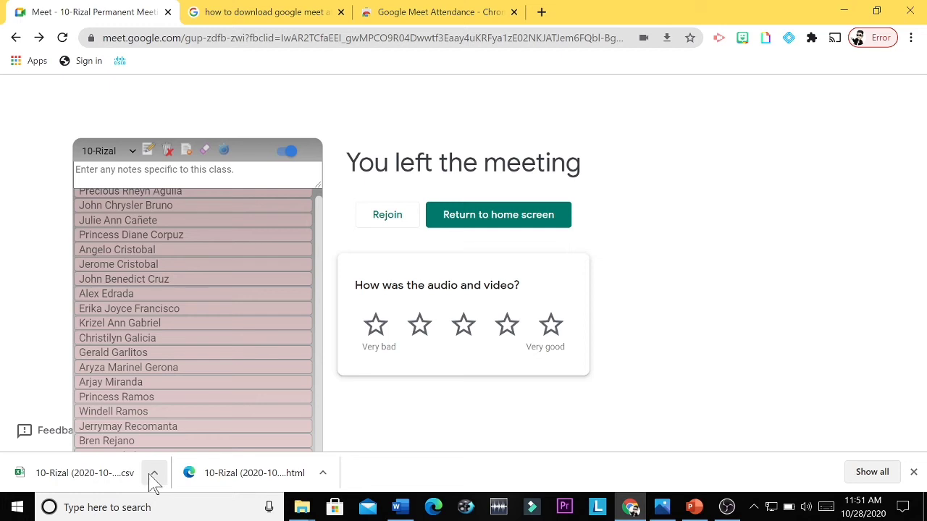
Open the downloaded attendance CSV in Excel and widen columns A, C, B and D to show full text.
left_click(124, 478)
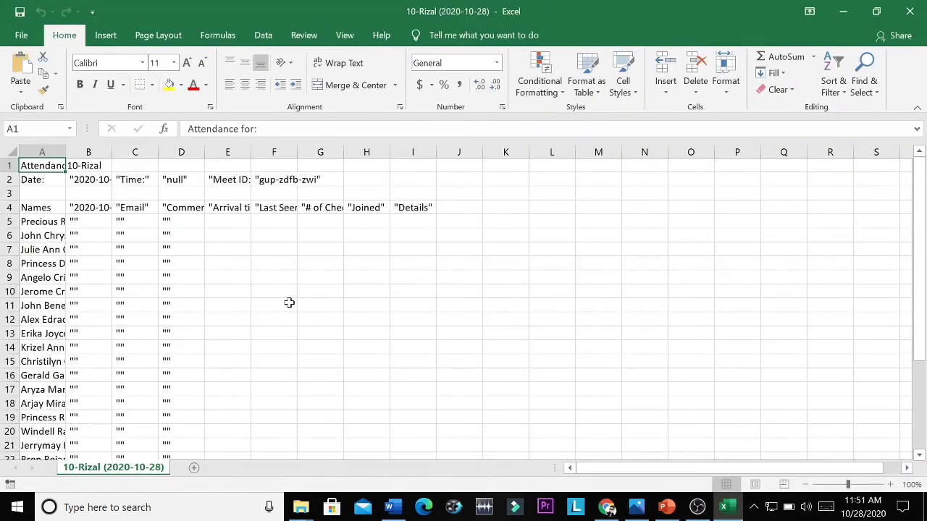
left_click_drag(63, 152, 163, 174)
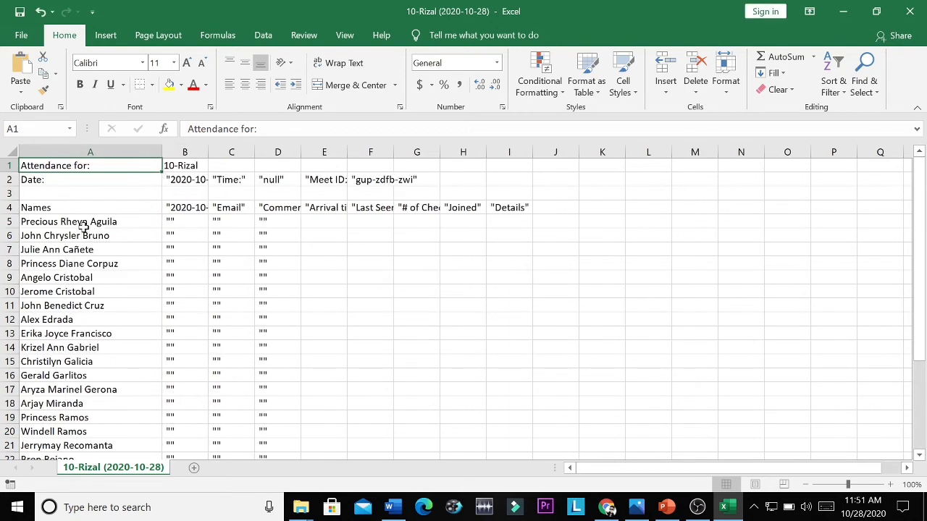
scroll(84, 227, "down", 7)
scroll(84, 227, "up", 1)
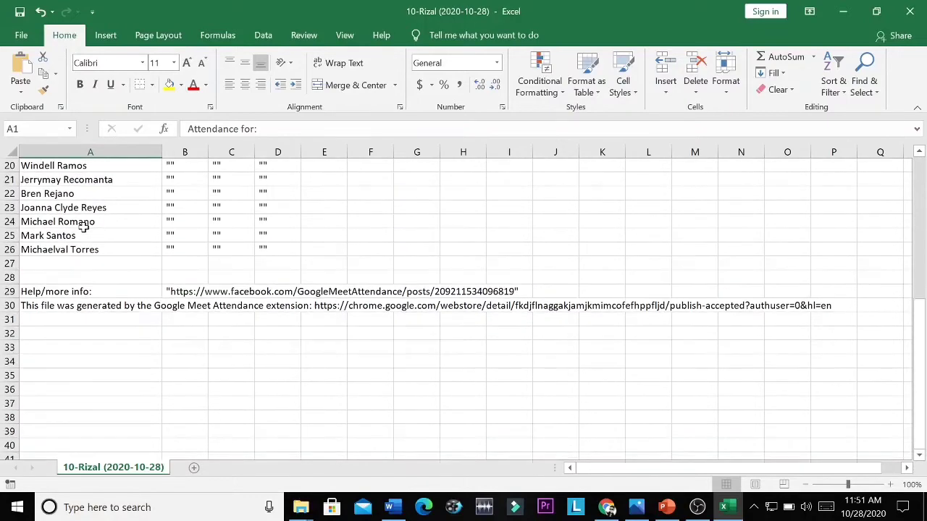
scroll(83, 227, "up", 6)
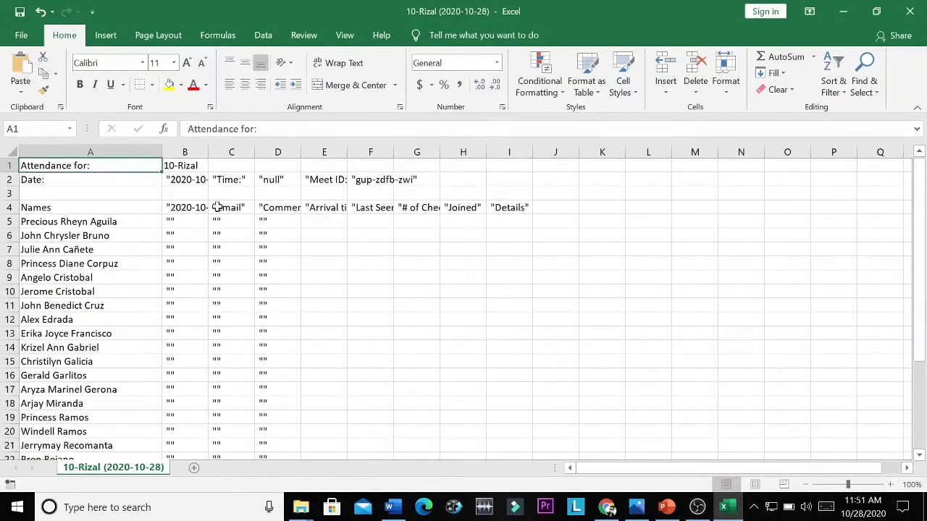
left_click_drag(254, 153, 302, 154)
left_click_drag(209, 154, 248, 153)
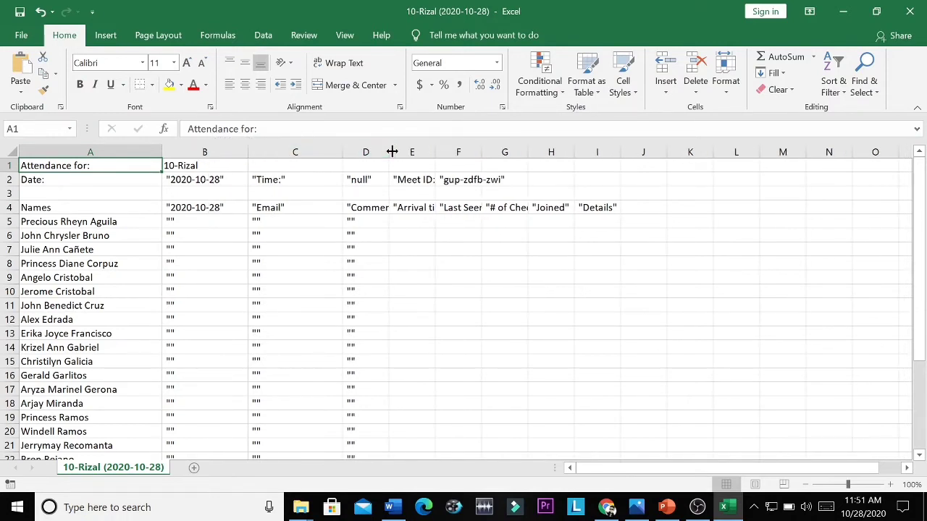
left_click_drag(391, 151, 700, 155)
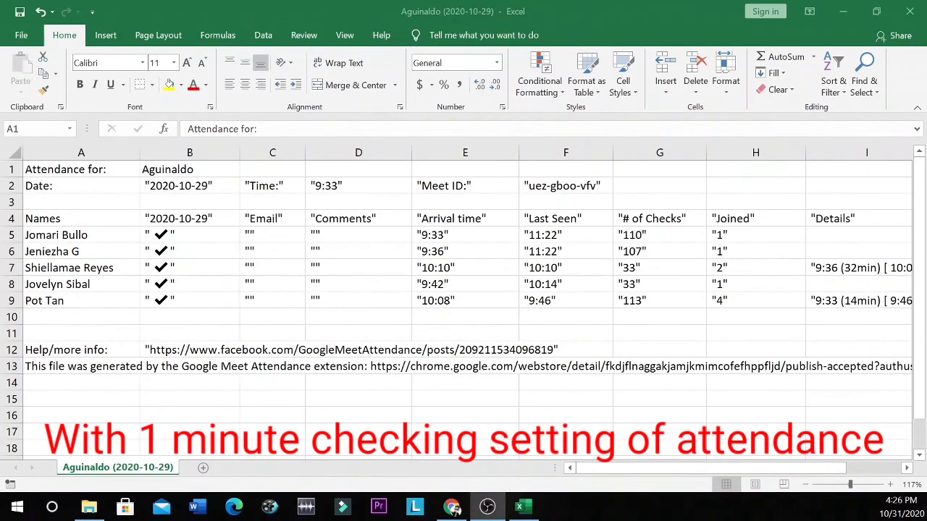